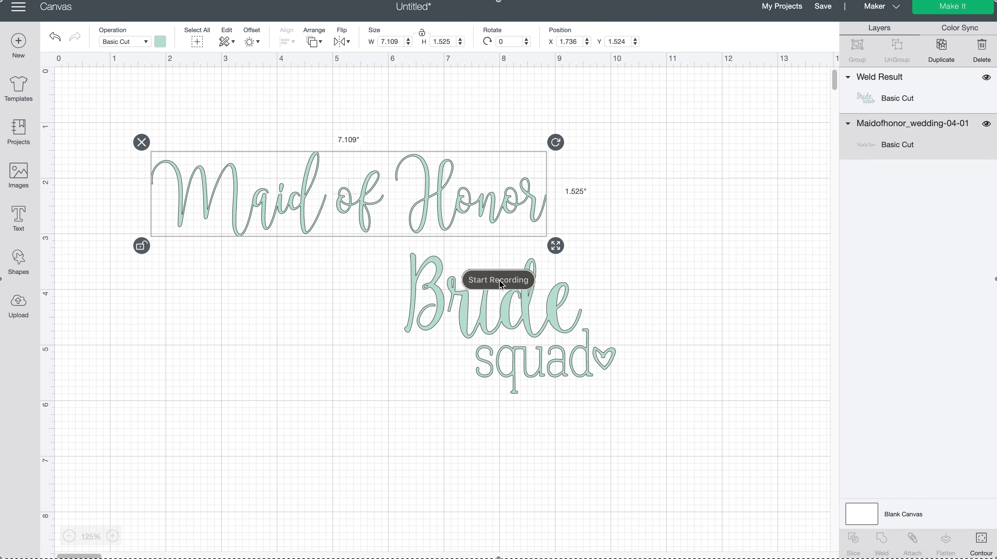
Nudge Bride squad slightly right and down, and move Maid of Honor up toward the top left
click(501, 283)
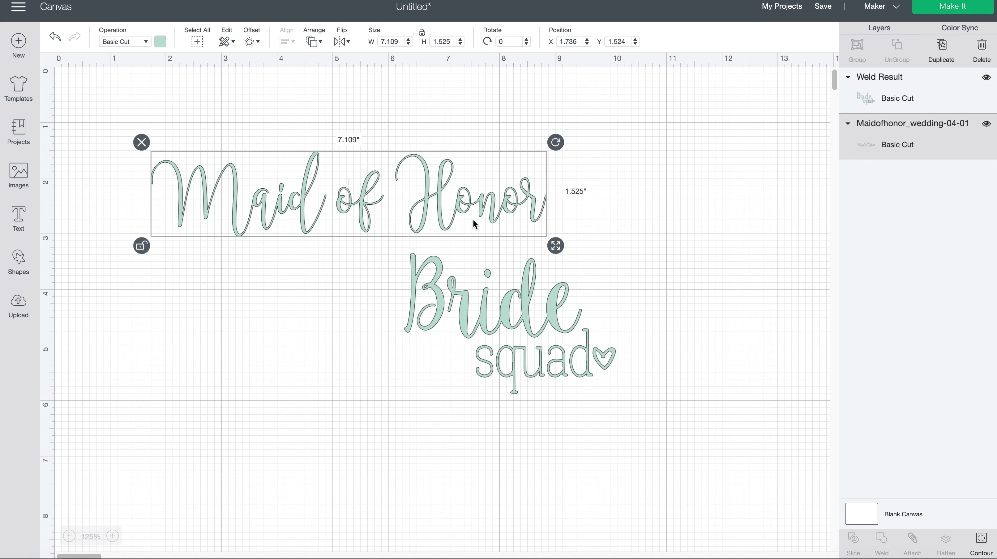
click(505, 307)
drag(505, 307, 537, 318)
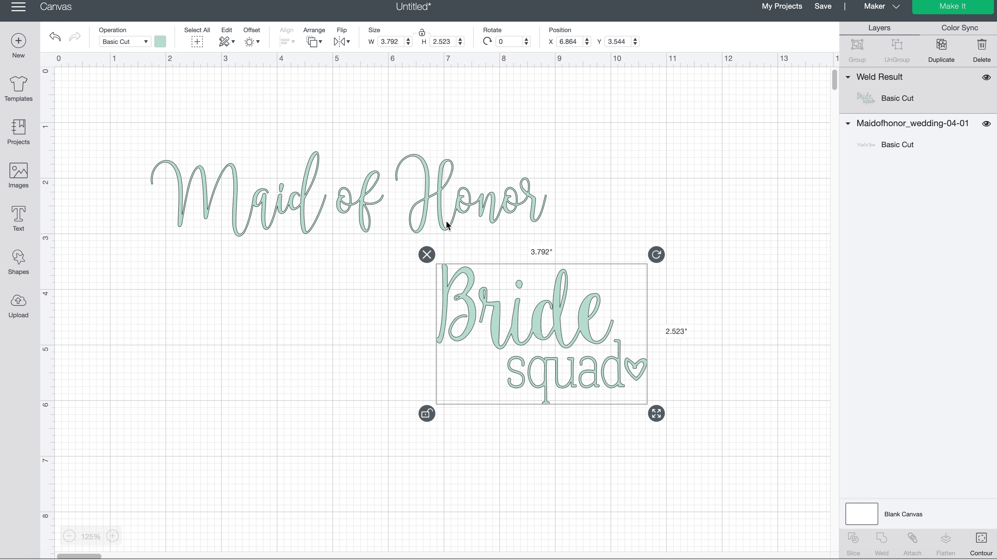
drag(448, 226, 406, 191)
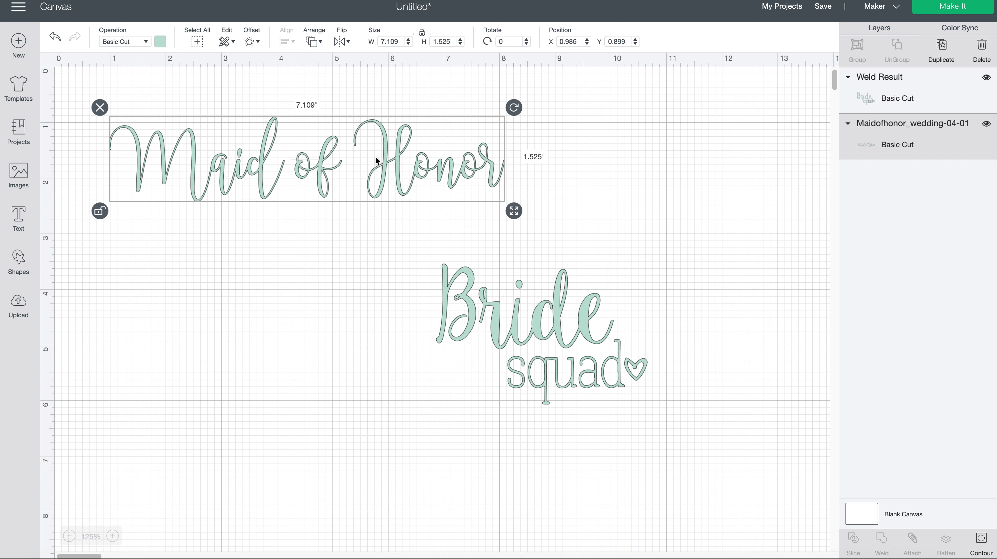
click(563, 349)
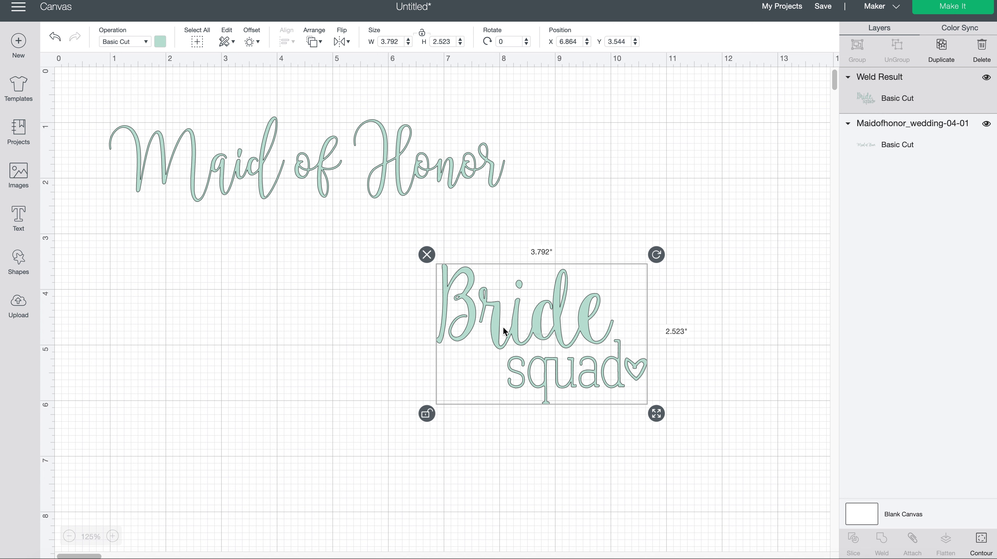
Change the Bride squad colour to gold and the Maid of Honor colour to white
click(160, 44)
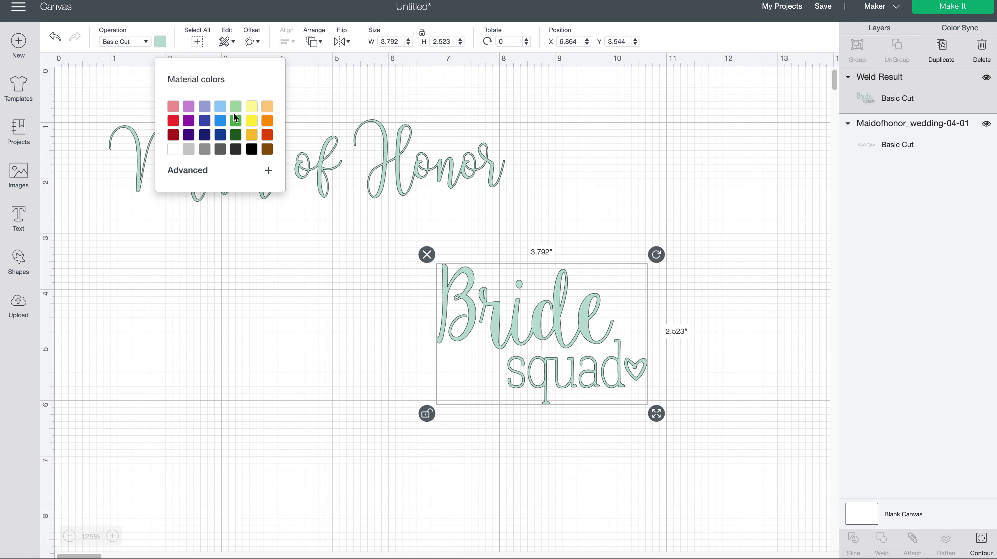
click(253, 142)
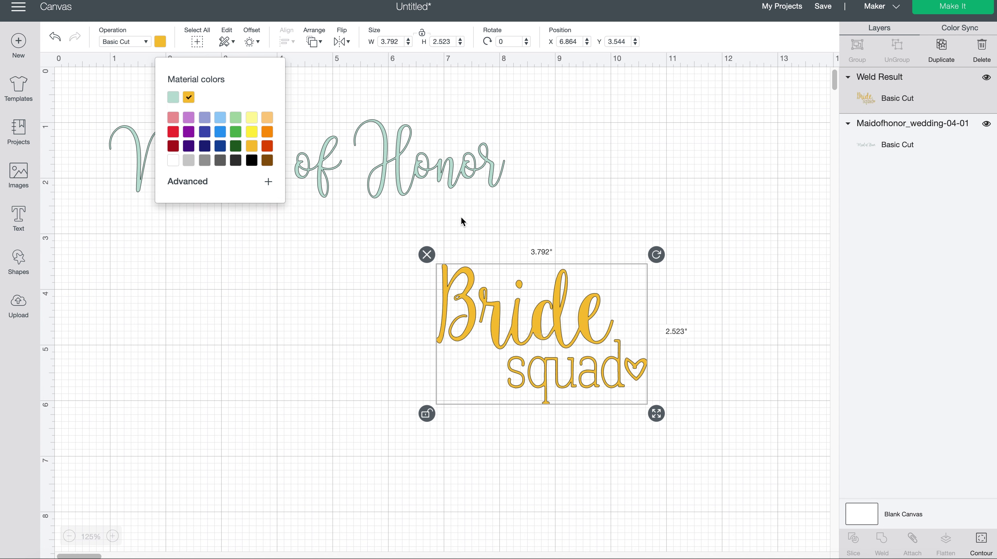
click(432, 141)
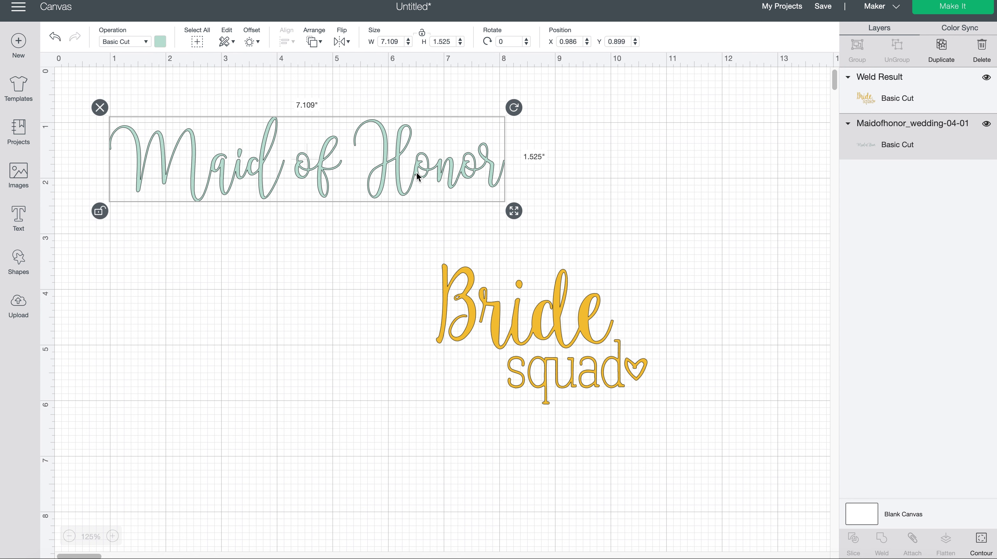
click(160, 41)
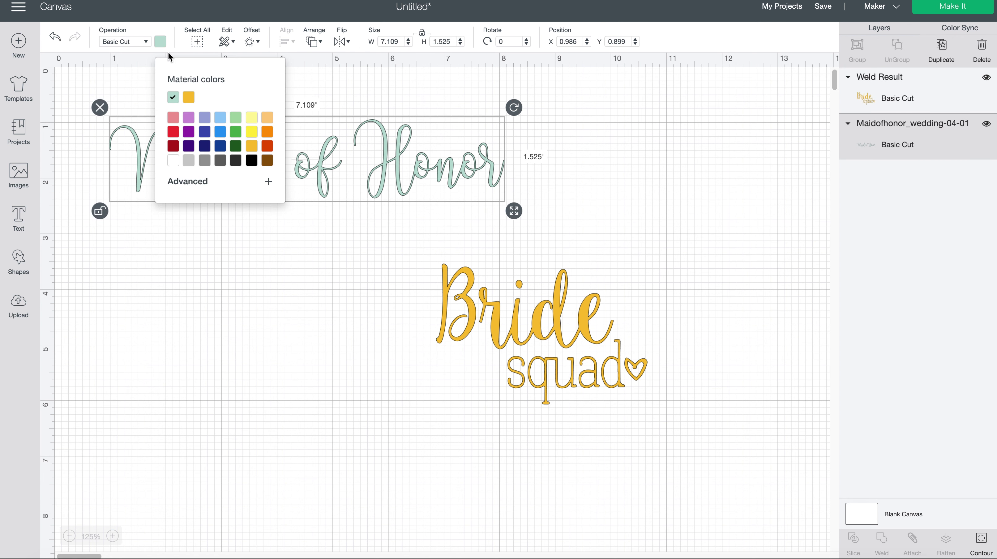
click(173, 161)
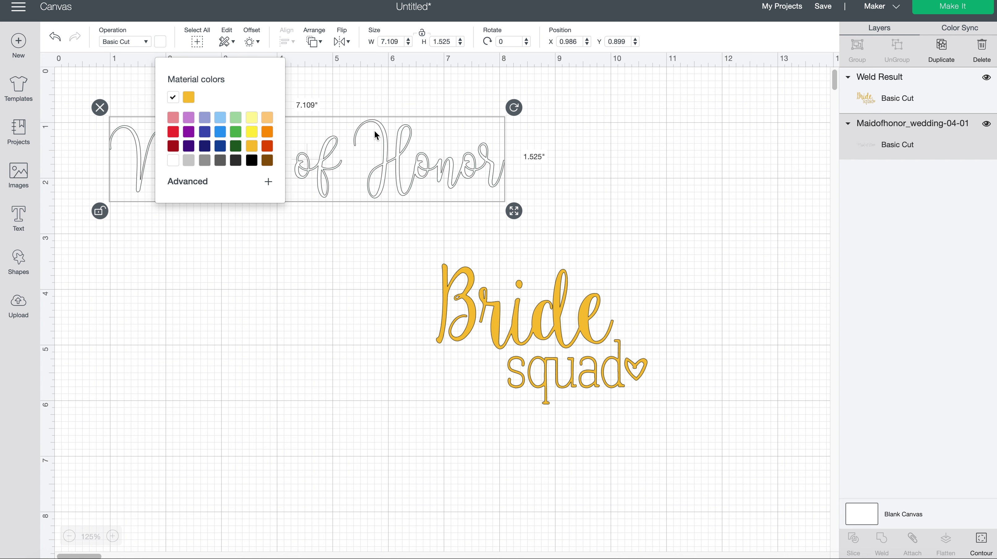
click(363, 154)
drag(364, 158, 363, 158)
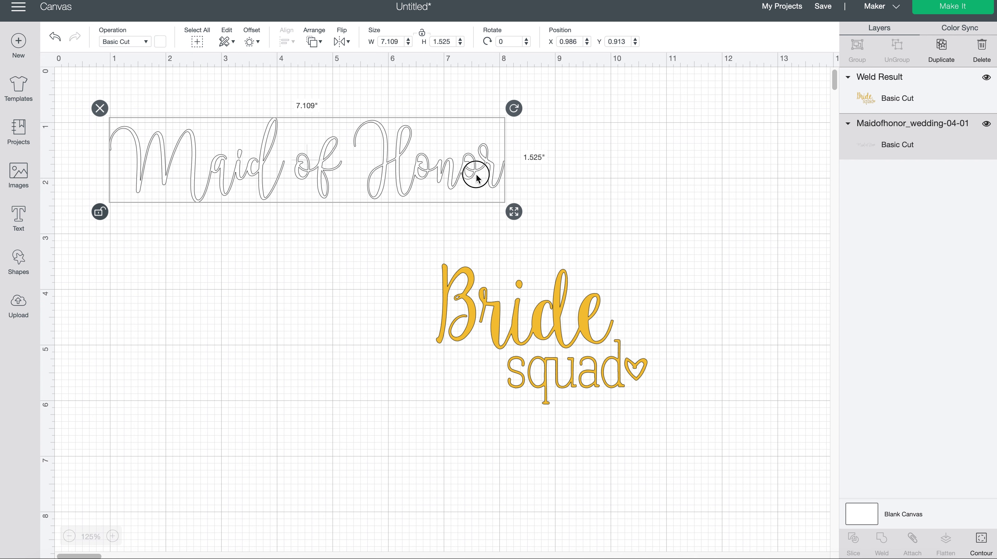
Resize Maid of Honor to 3.595 x 1.178 in and position it near the top of the mat
drag(477, 178, 528, 174)
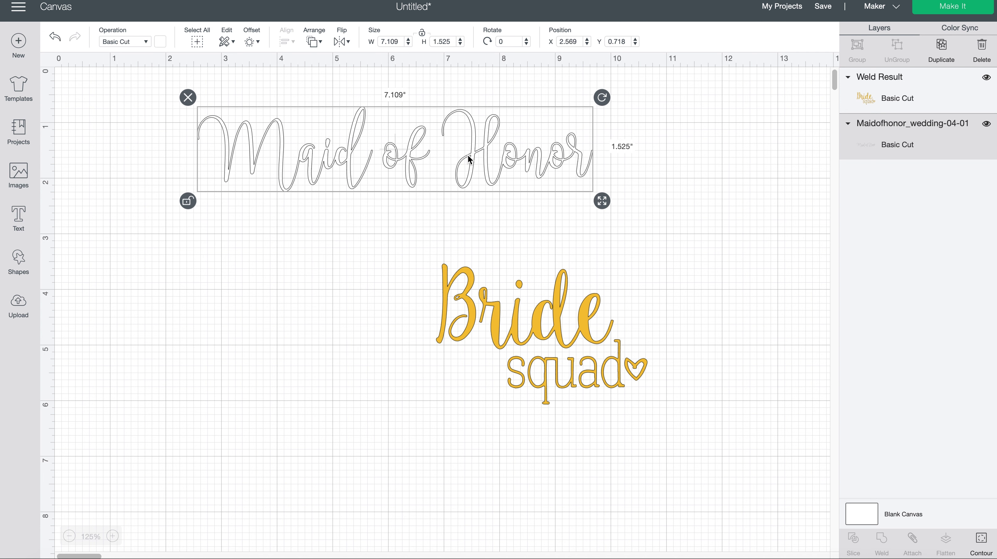
drag(470, 158, 496, 172)
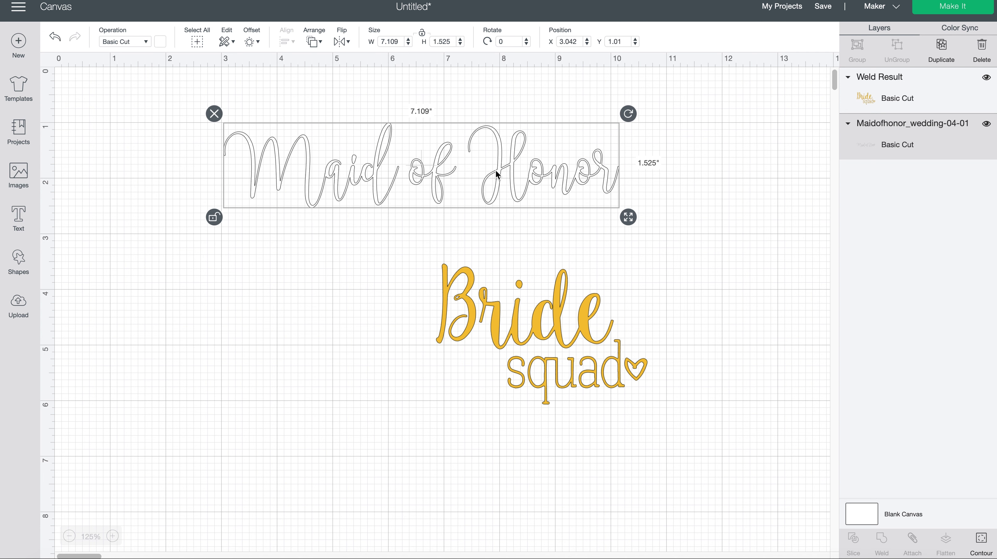
drag(311, 168, 138, 107)
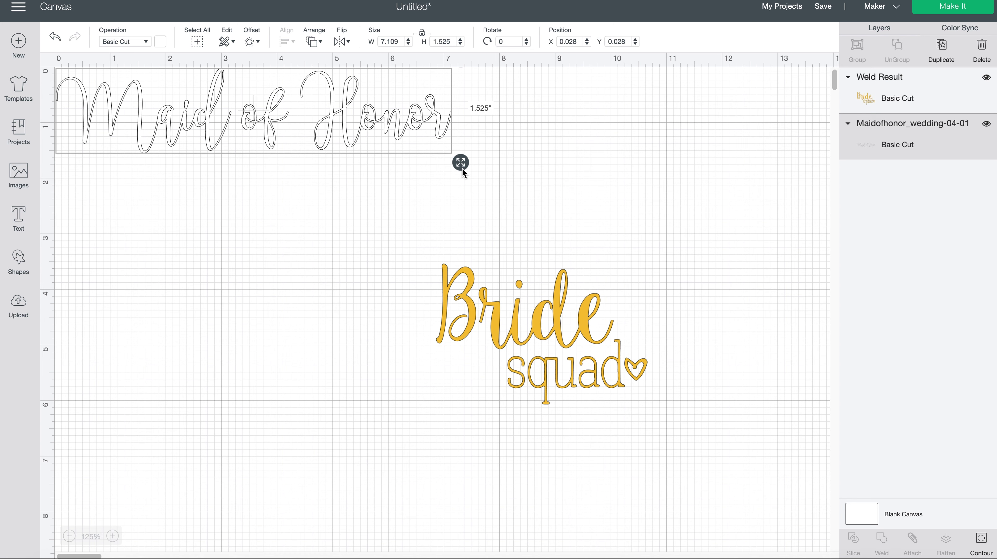
drag(463, 172, 267, 146)
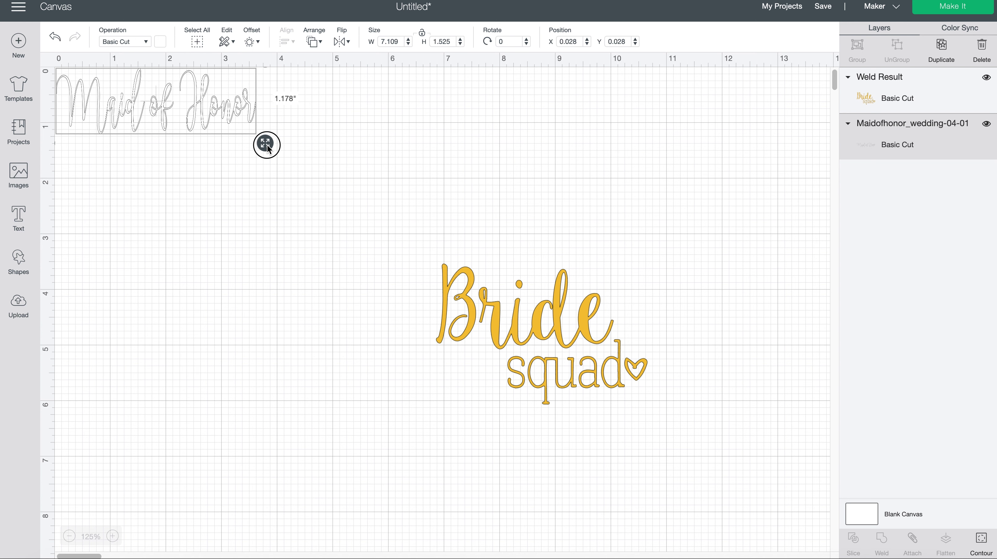
drag(268, 149, 266, 146)
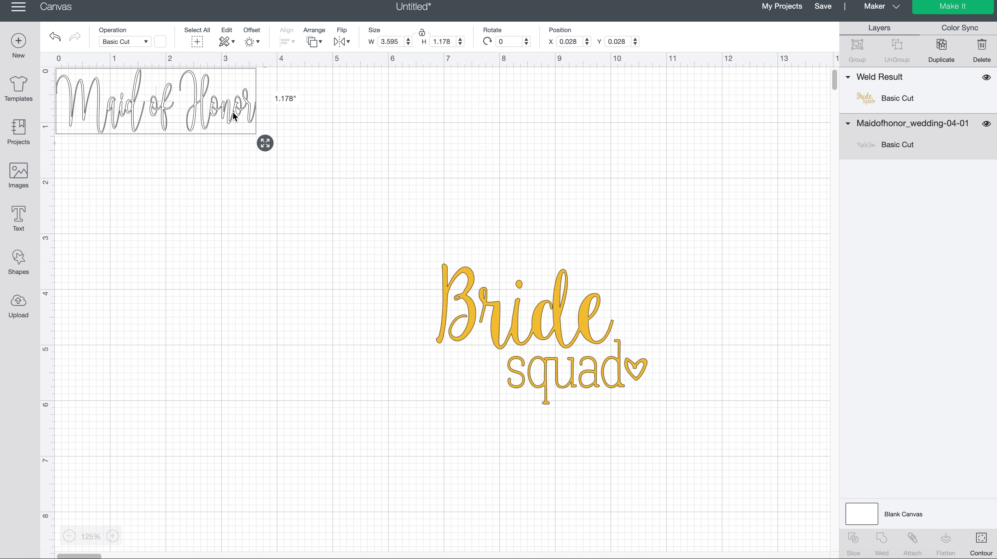
drag(235, 117, 463, 155)
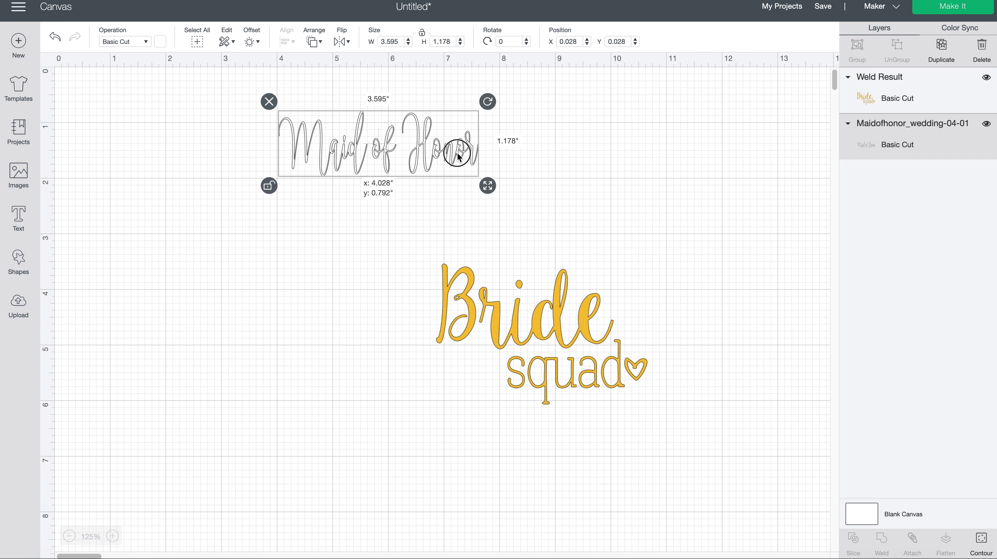
click(493, 310)
Resize Bride squad to 1.195 x 1.078 in and place it just left of Maid of Honor
drag(557, 375, 197, 191)
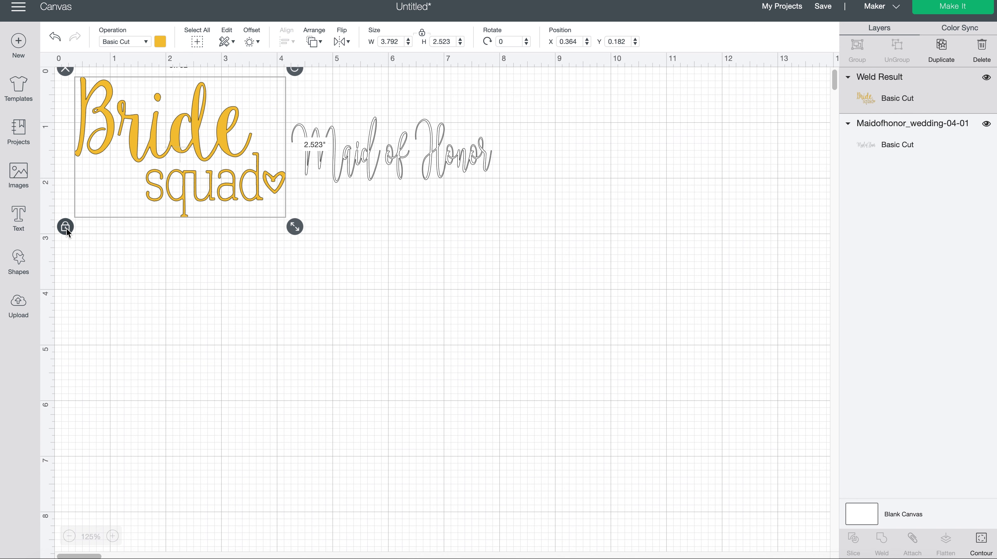
drag(229, 196, 205, 184)
drag(276, 221, 139, 147)
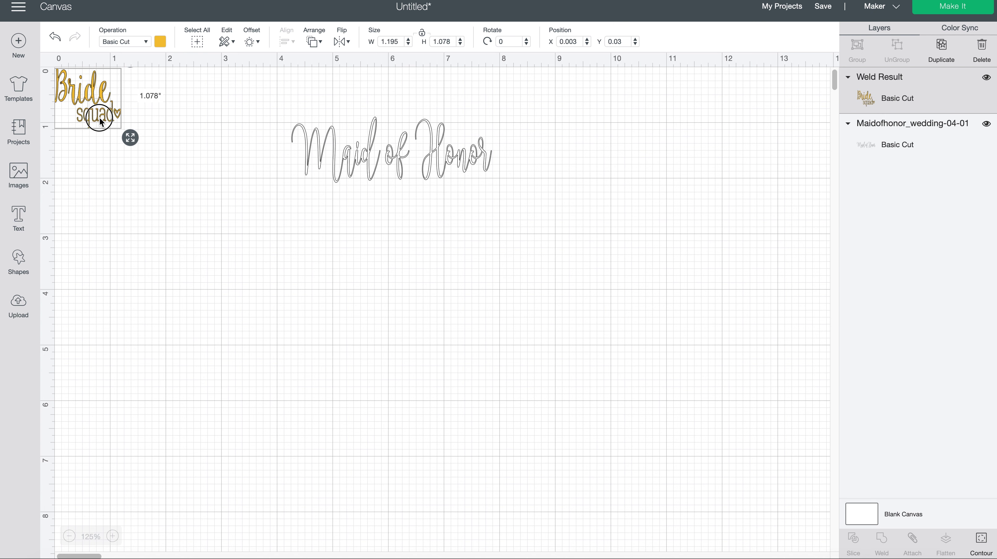
drag(100, 122, 240, 185)
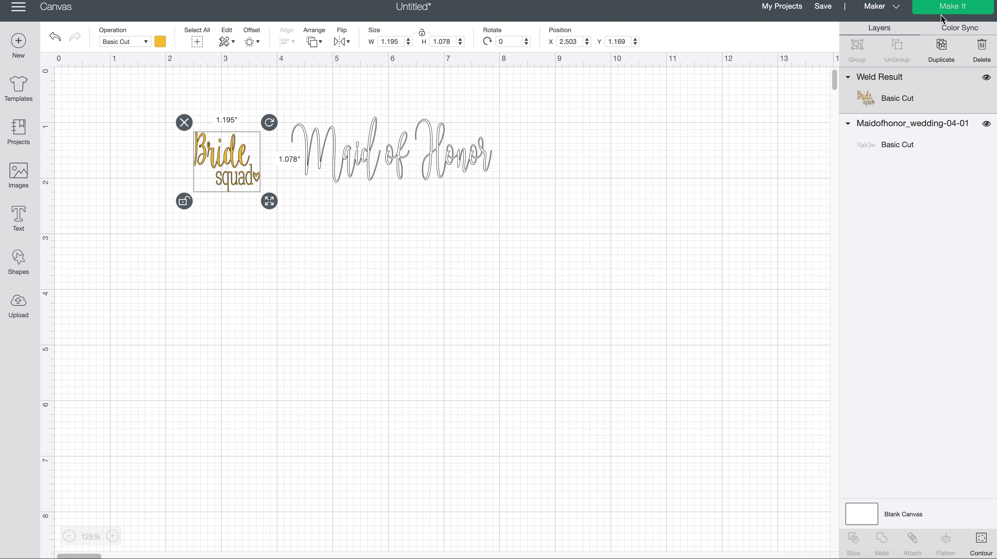
Send the project to the Make screen and change the gold mat's base material to Metallic Vinyl
click(949, 8)
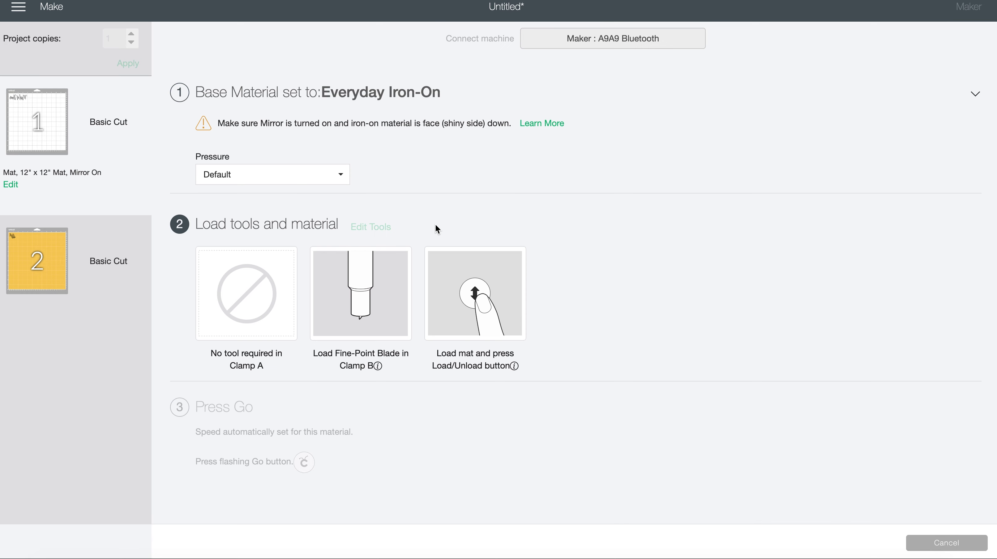
click(54, 254)
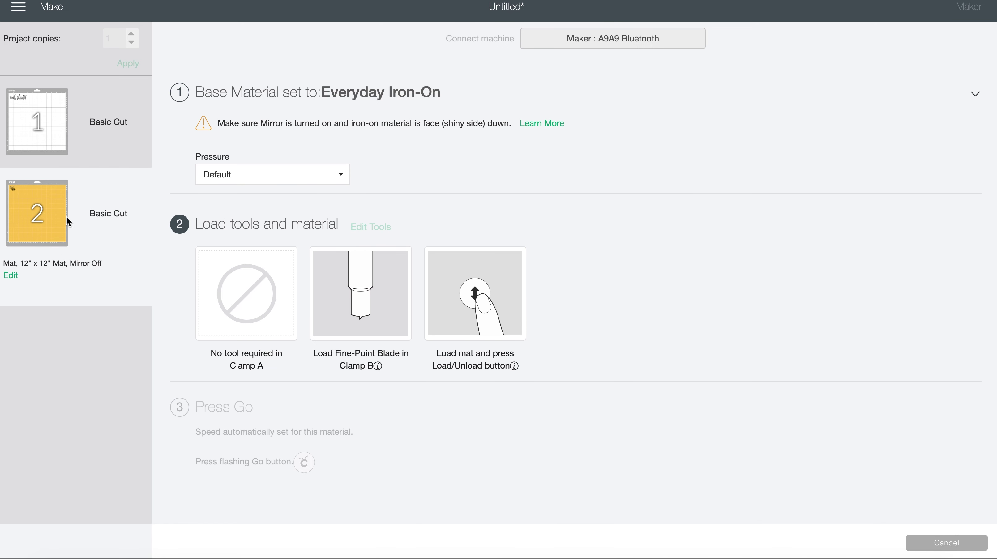
click(979, 99)
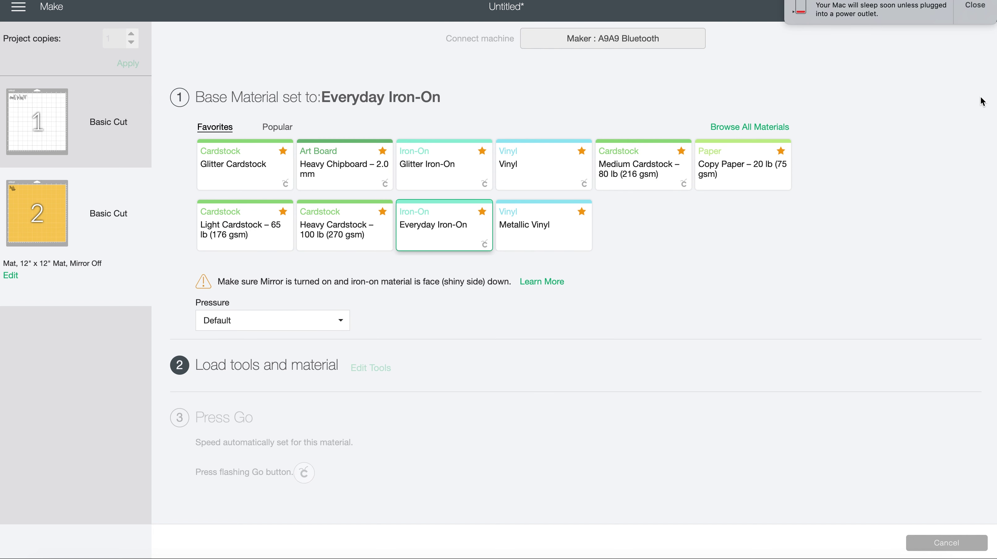
click(553, 235)
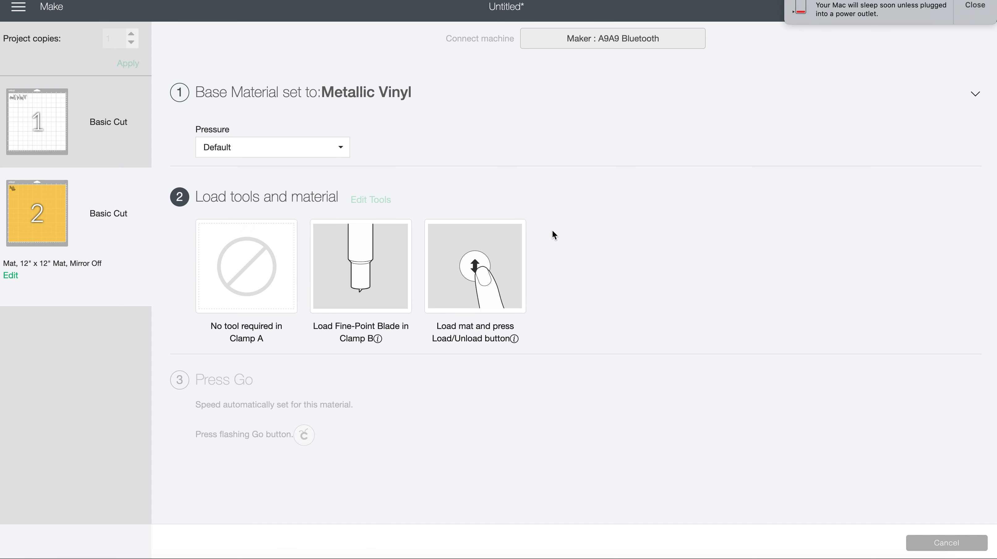
click(109, 106)
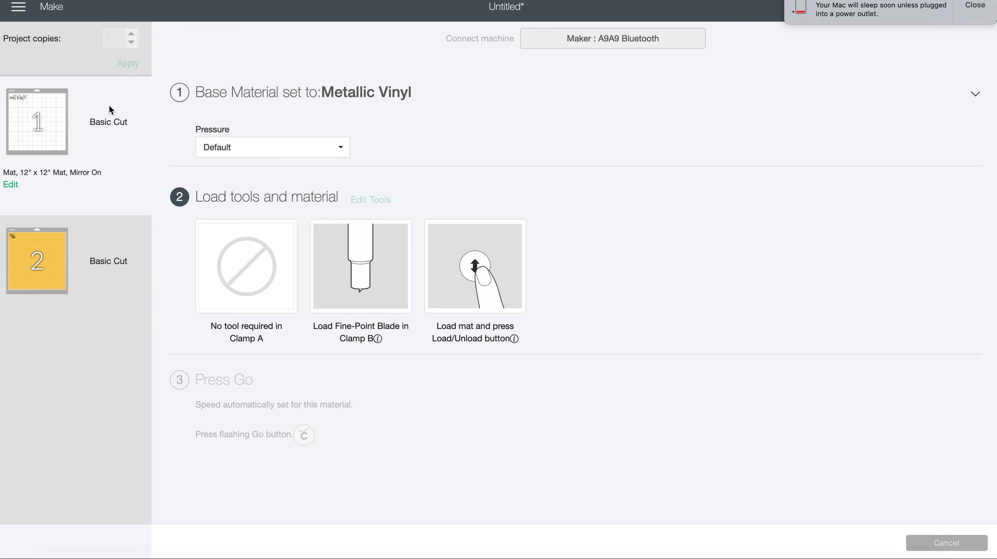
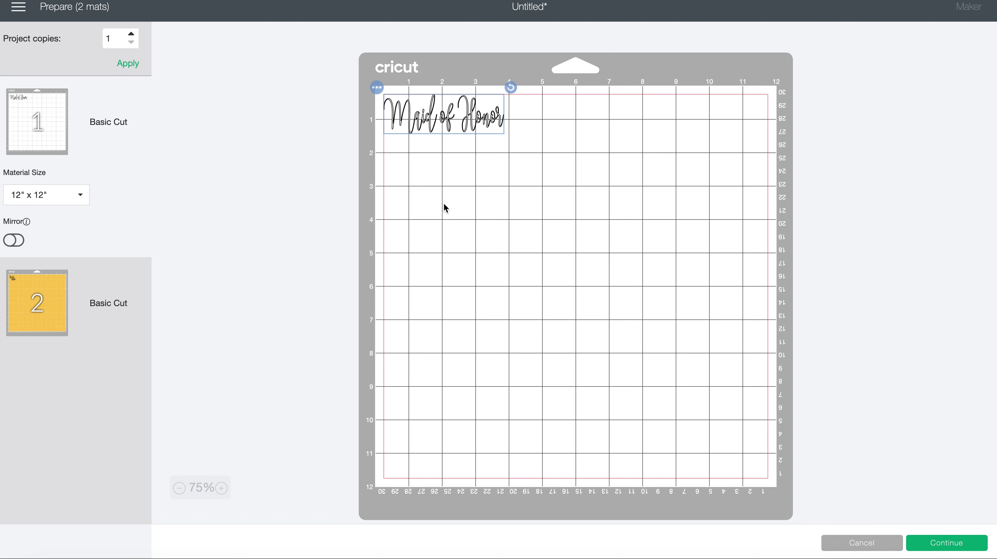
Turn on Mirror for mat 1 to flip the 'Maid of Honor' text for iron-on
click(22, 242)
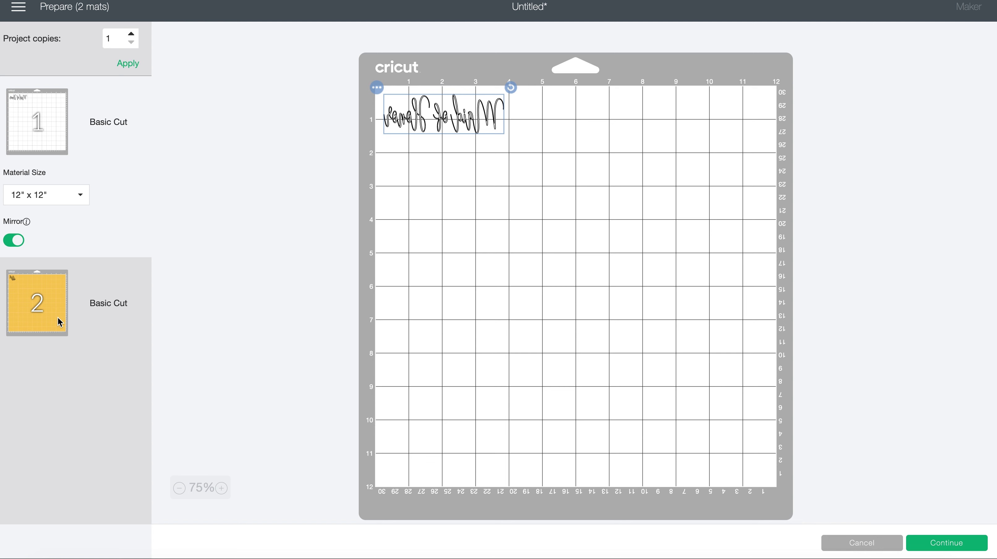
Continue to the Make screen and connect the Cricut Maker over Bluetooth
click(972, 551)
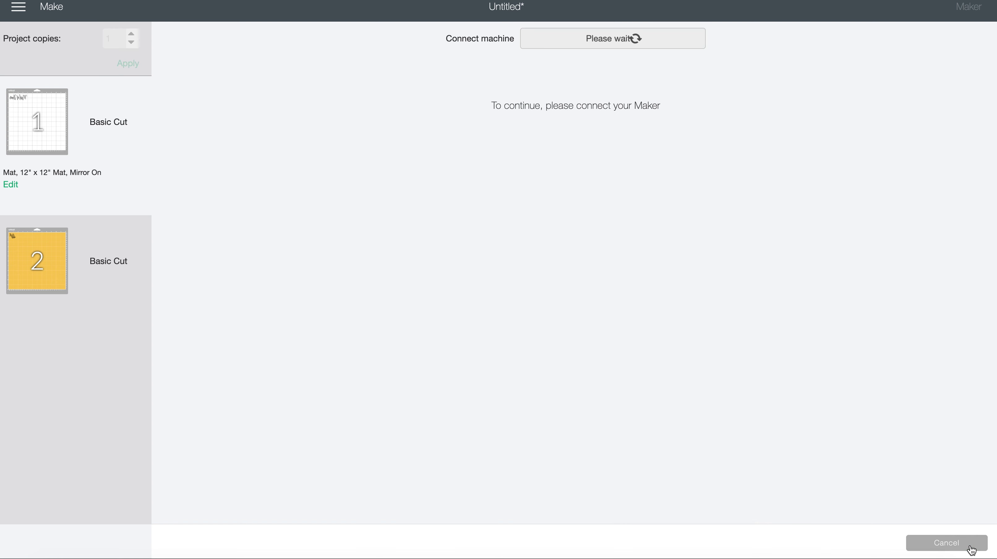
click(573, 59)
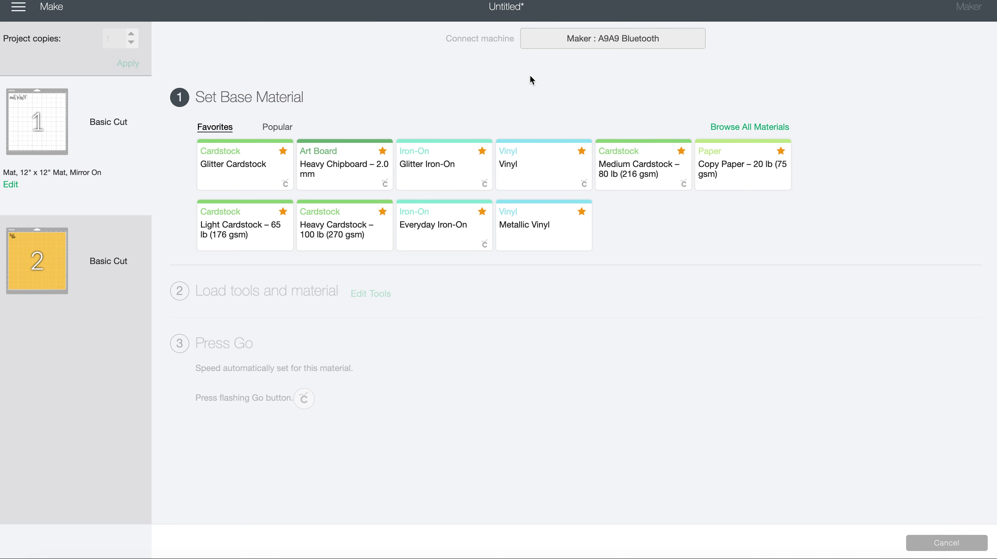